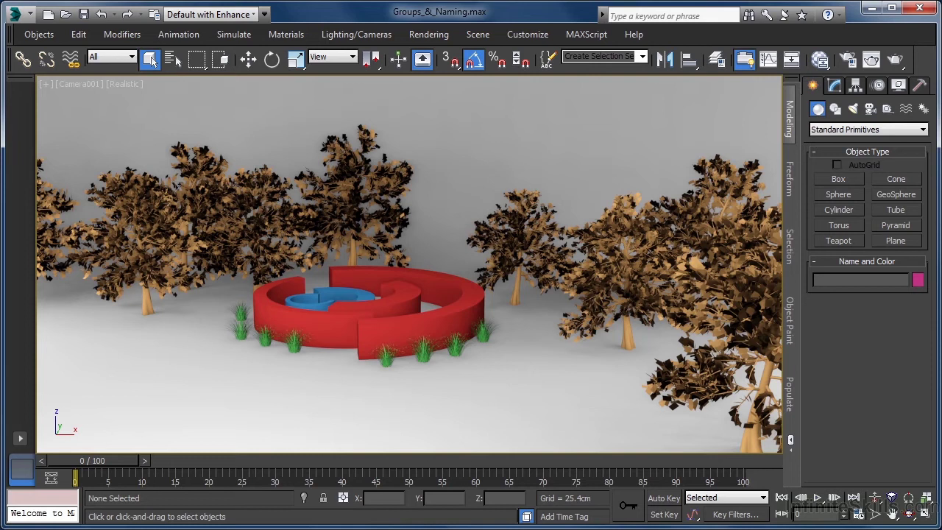
Browse the scene object list, then select all nine oak trees in the viewport
left_click(150, 59)
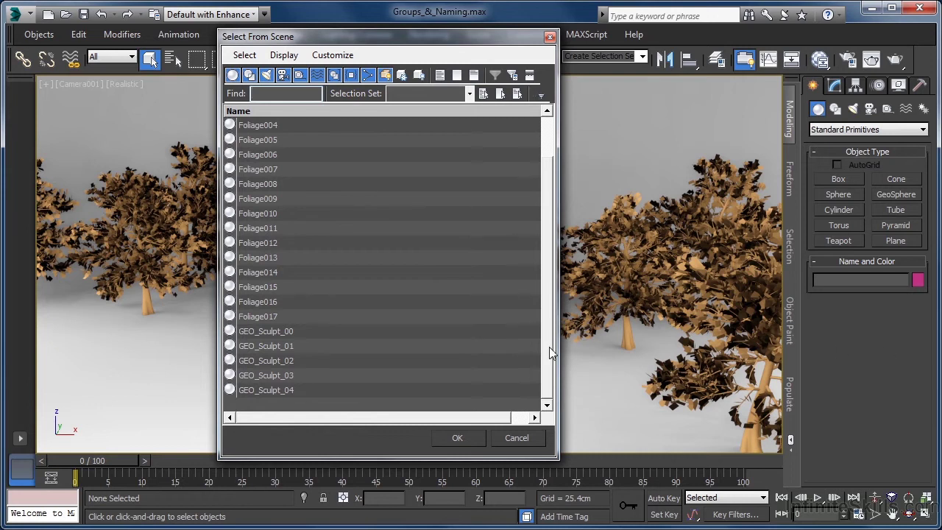
left_click_drag(553, 353, 553, 297)
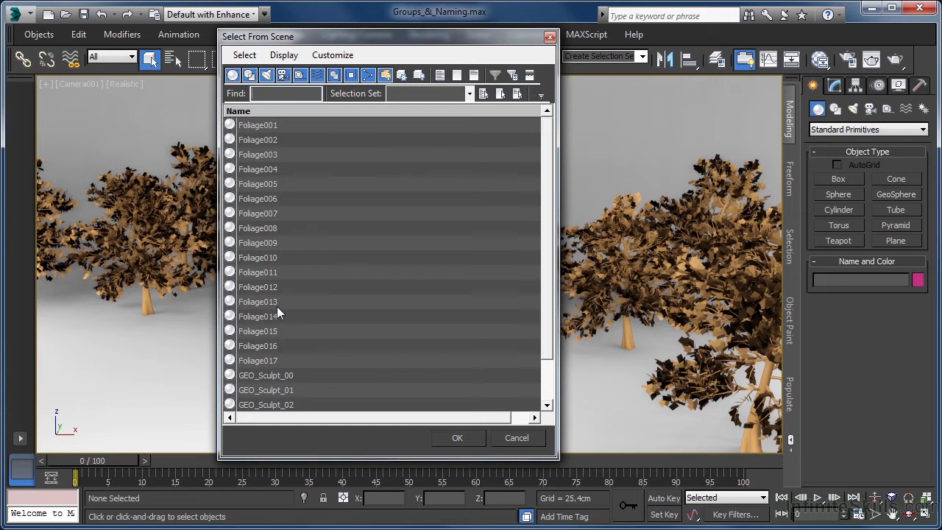
left_click(516, 438)
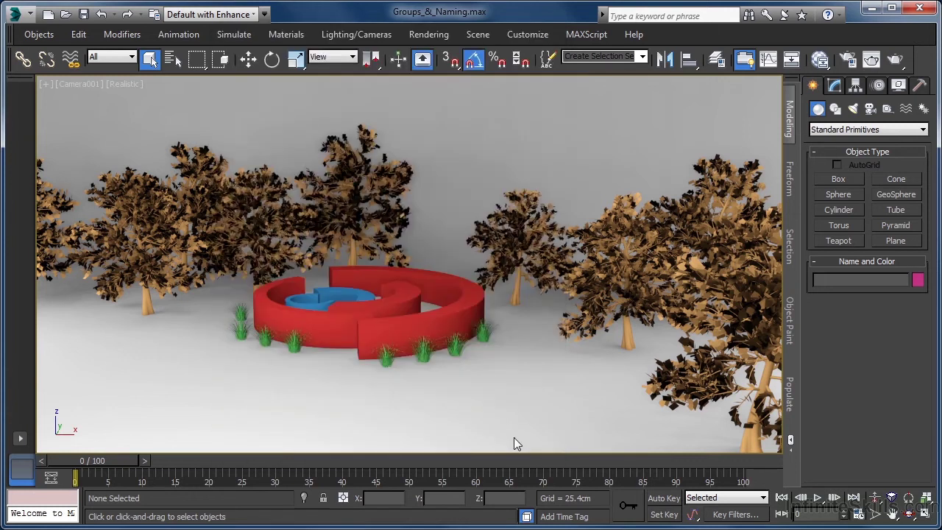
left_click(624, 294)
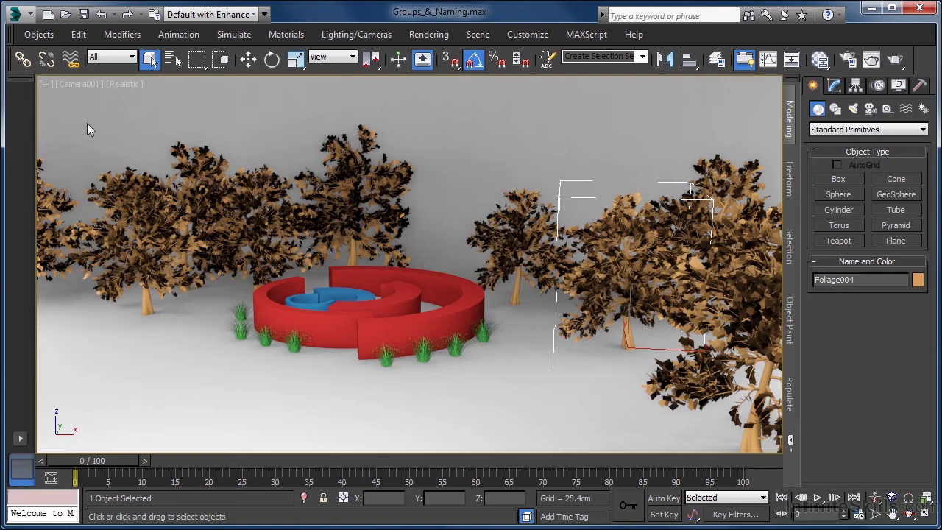
left_click_drag(39, 113, 765, 259)
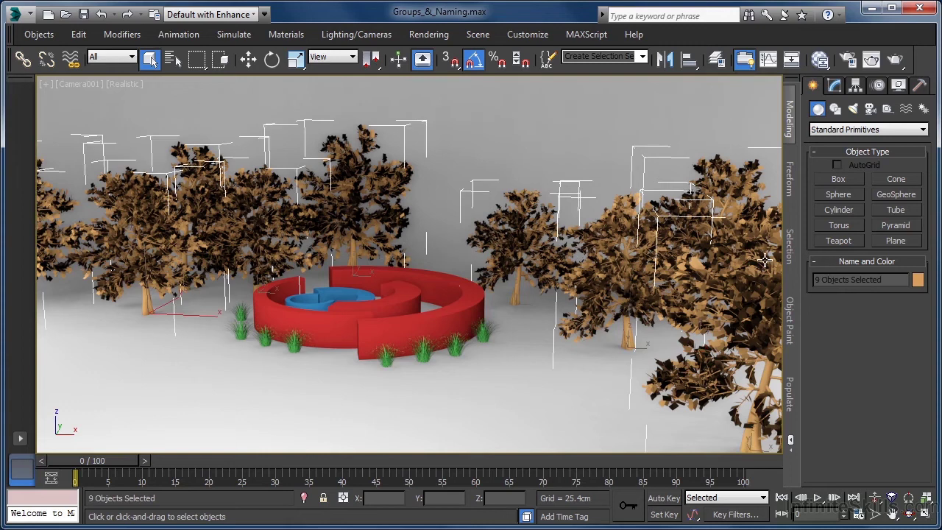
Open the Rename Objects dialog for the selected trees by searching 'rename'
left_click(81, 35)
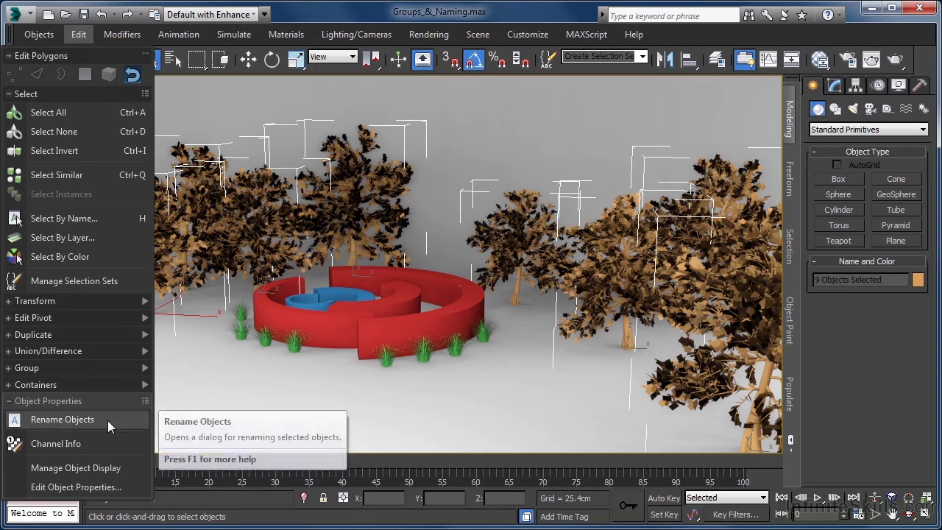
left_click(390, 315)
type("x")
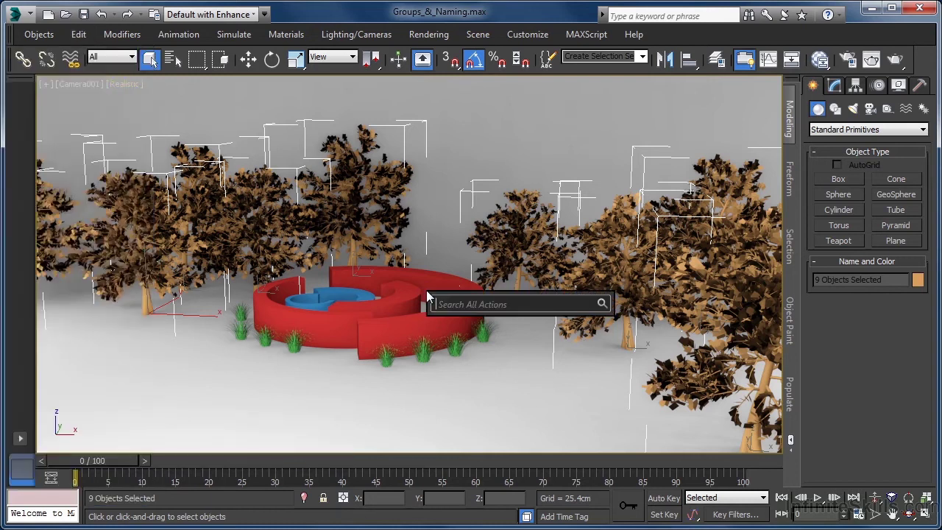
type("rename")
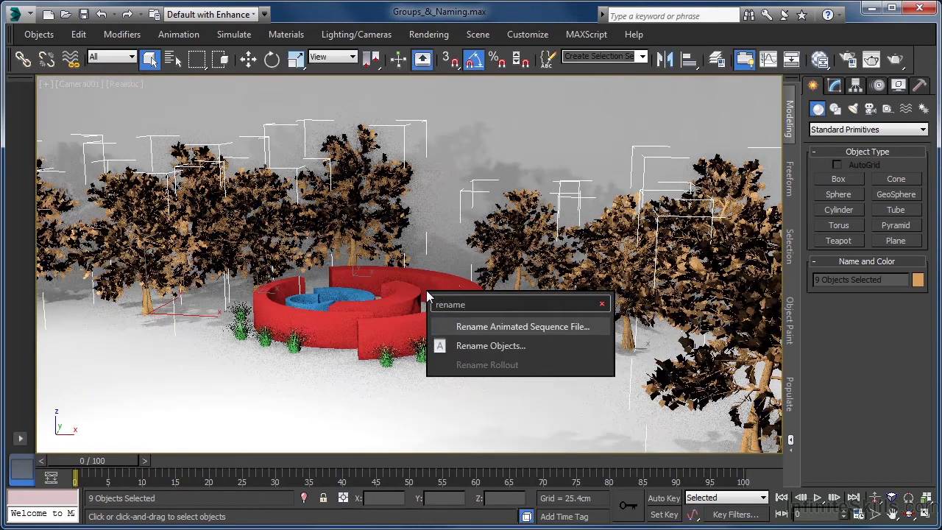
left_click(518, 348)
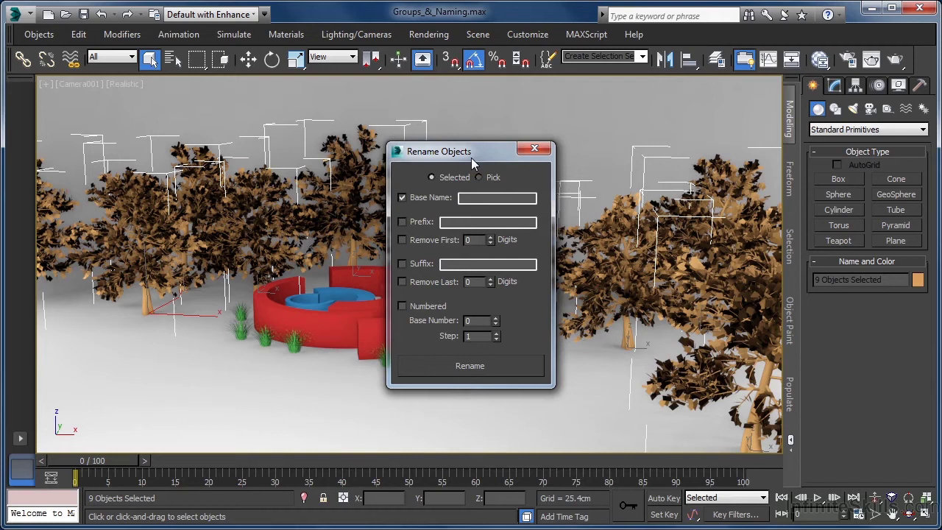
Rename the nine trees with base name GEO_OAK_ and numbering enabled (base 0, step 1)
left_click(496, 198)
type("GEO_")
type("OAK")
left_click(401, 307)
left_click(469, 367)
Select a tree to verify it's named GEO_OAK_03, then close Rename Objects
left_click(614, 290)
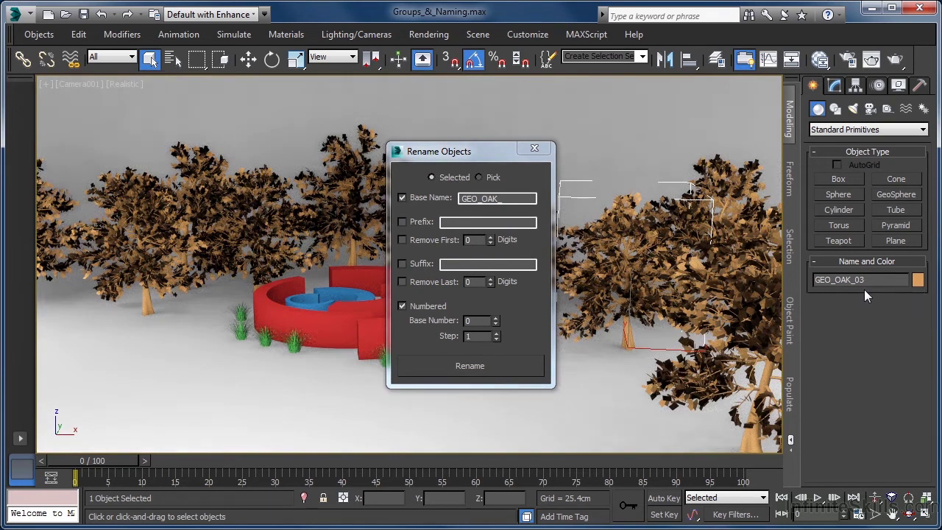
left_click(539, 149)
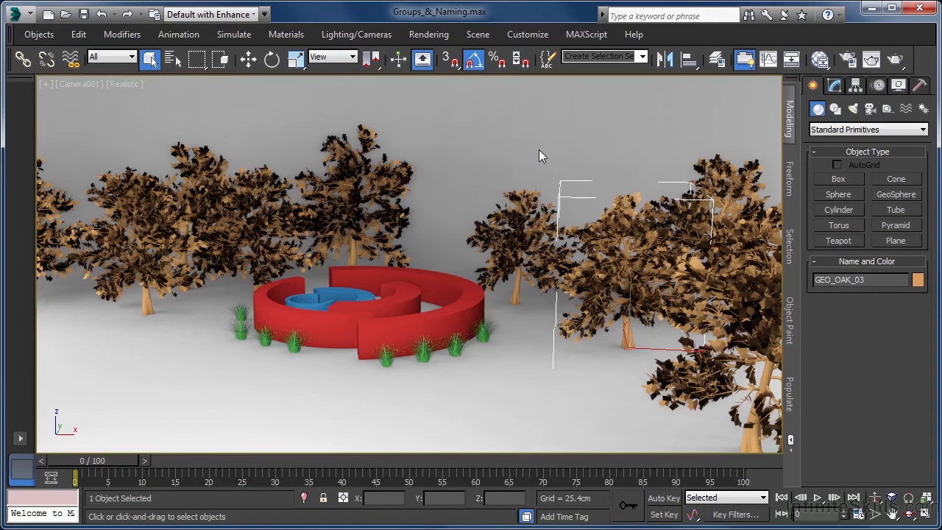
Select GEO_OAK_00 through GEO_OAK_08 from the Select From Scene list
key("h")
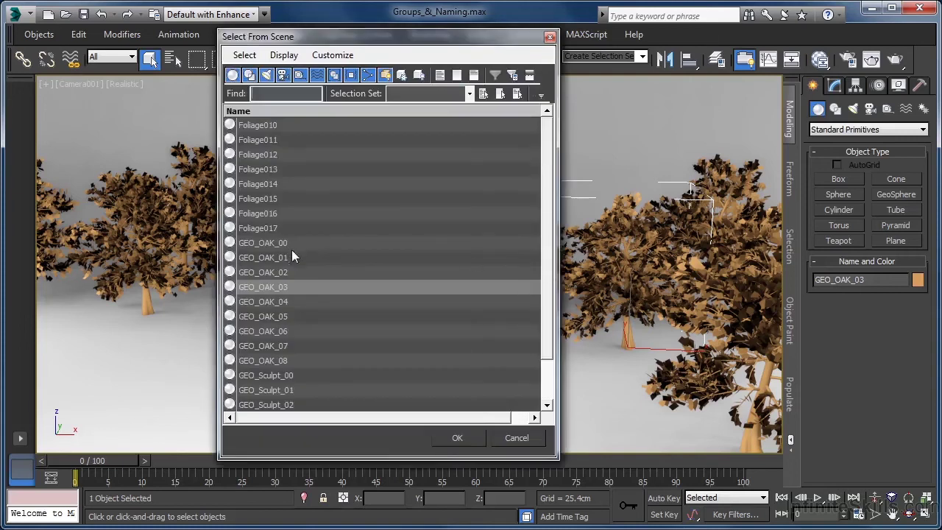
left_click_drag(290, 243, 307, 360)
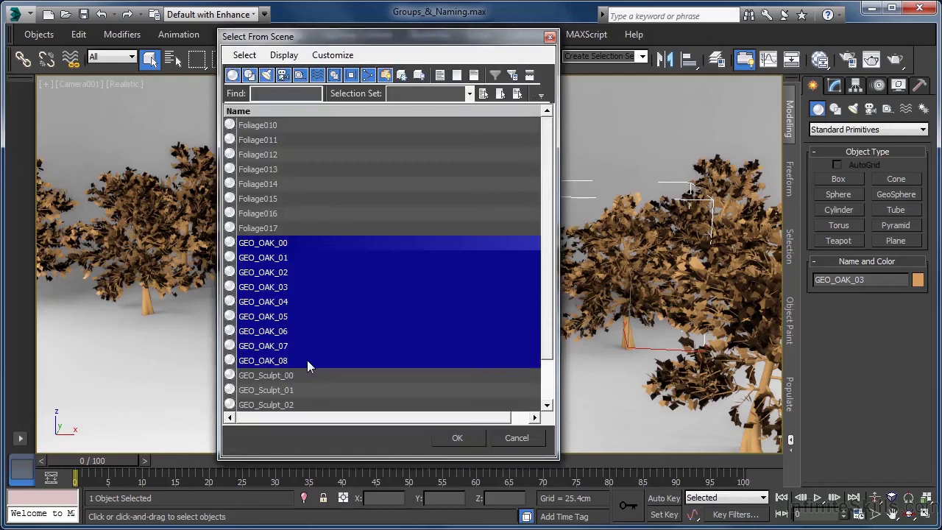
left_click(459, 436)
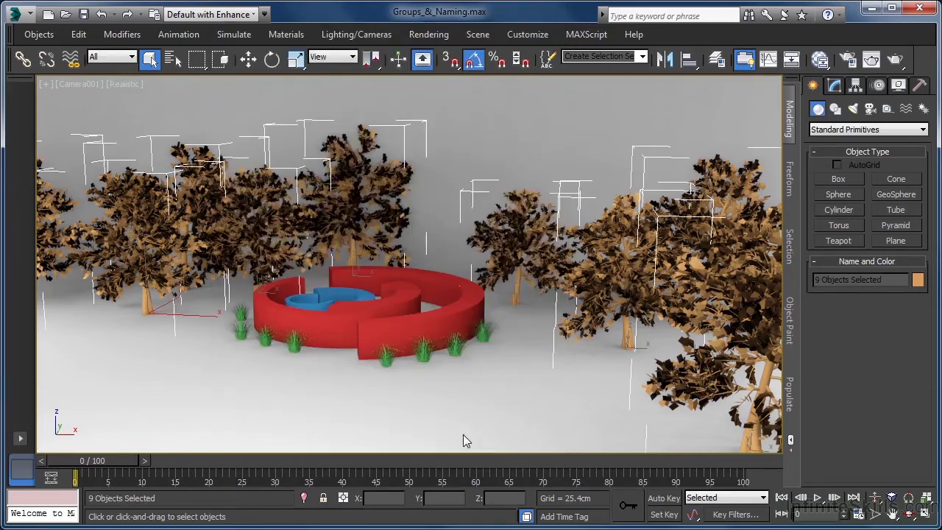
Group the nine oak trees as Group001 and nudge the group along X
left_click(81, 35)
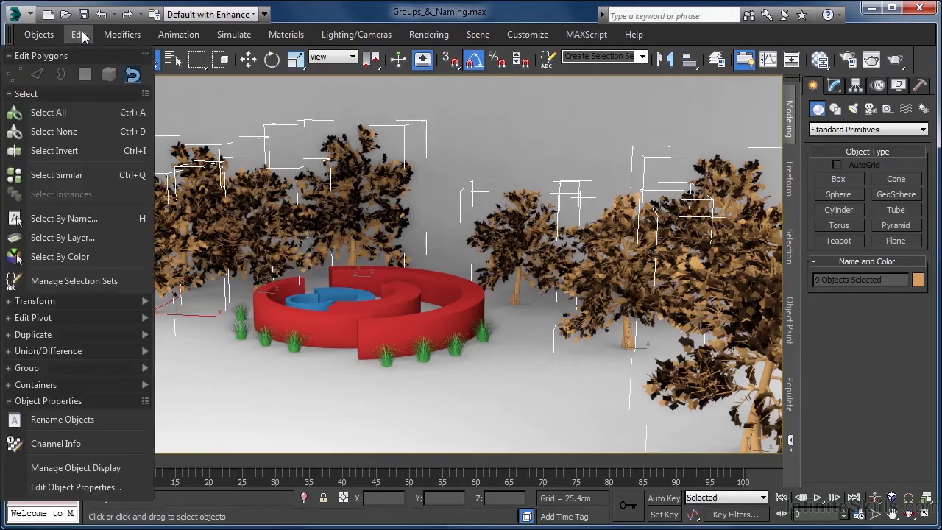
mouse_move(27, 368)
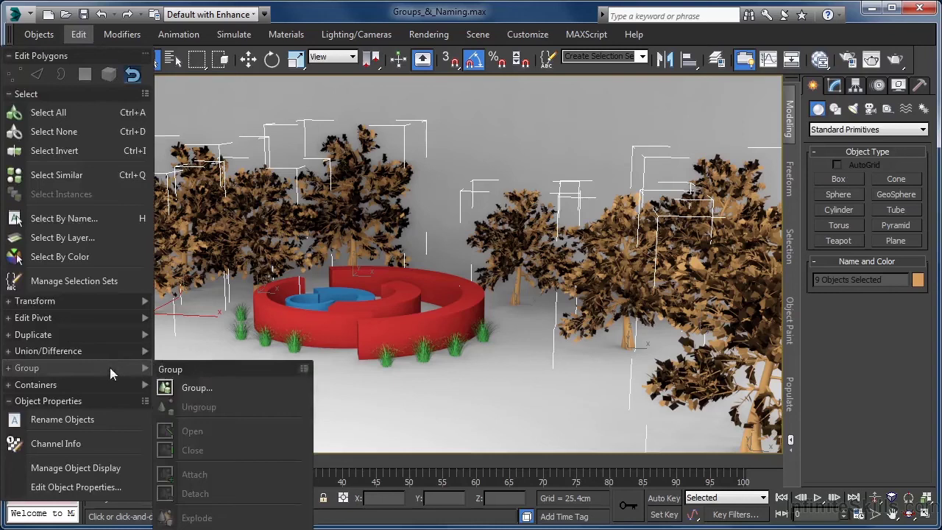
left_click(205, 387)
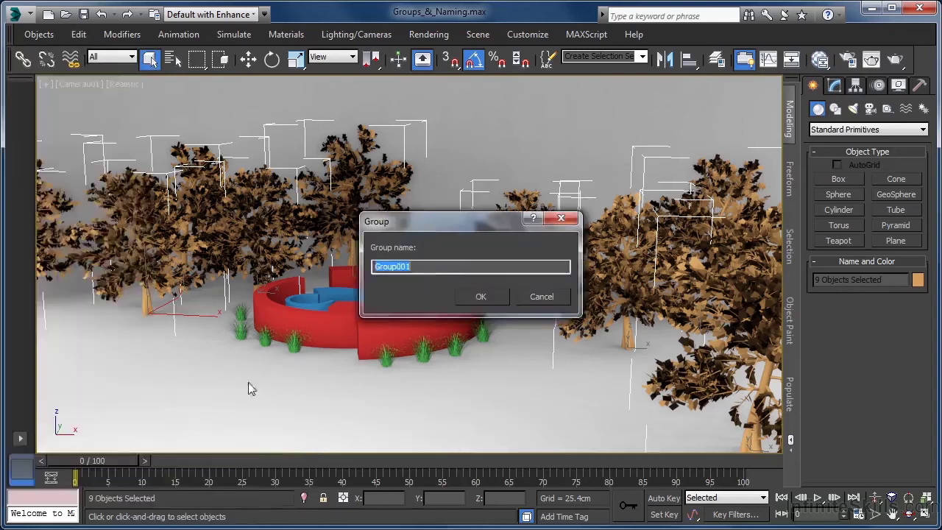
left_click(480, 296)
key("w")
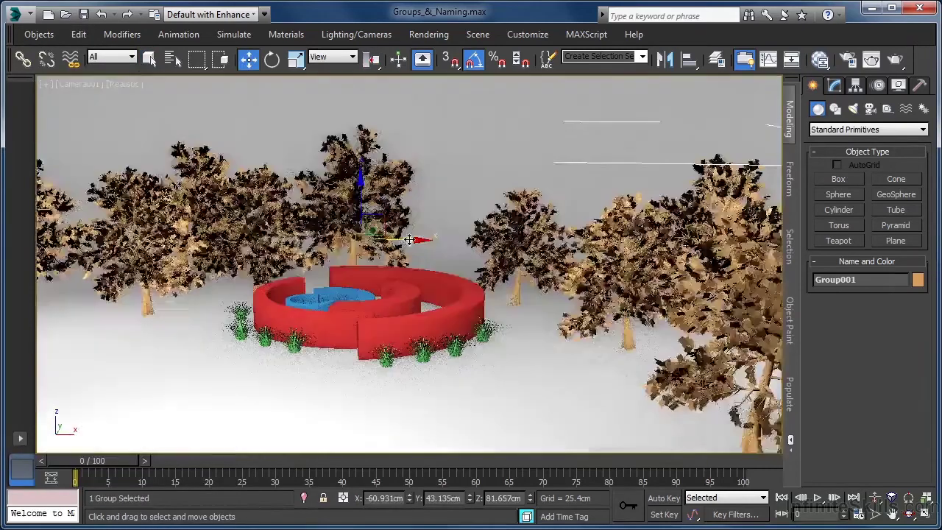
left_click_drag(344, 240, 367, 252)
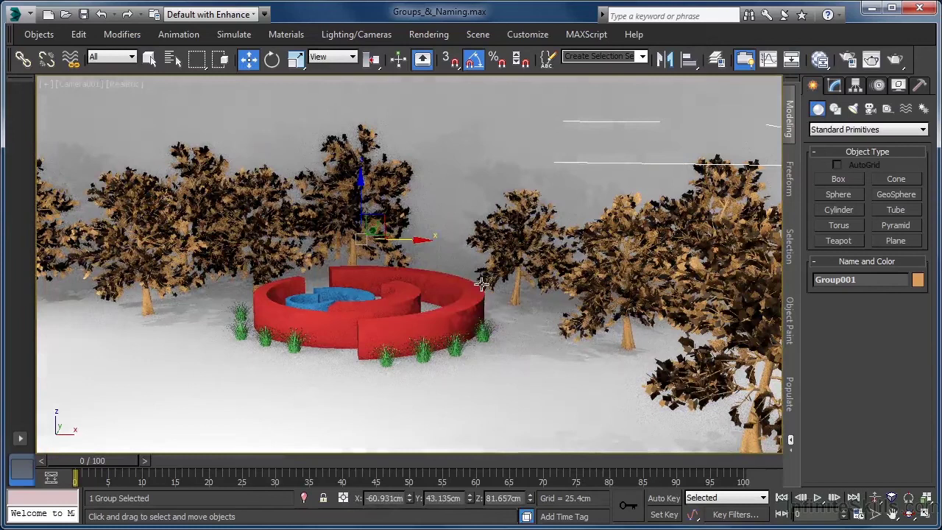
Replace the group name Group001 with GRP_Trees
left_click_drag(866, 281, 806, 290)
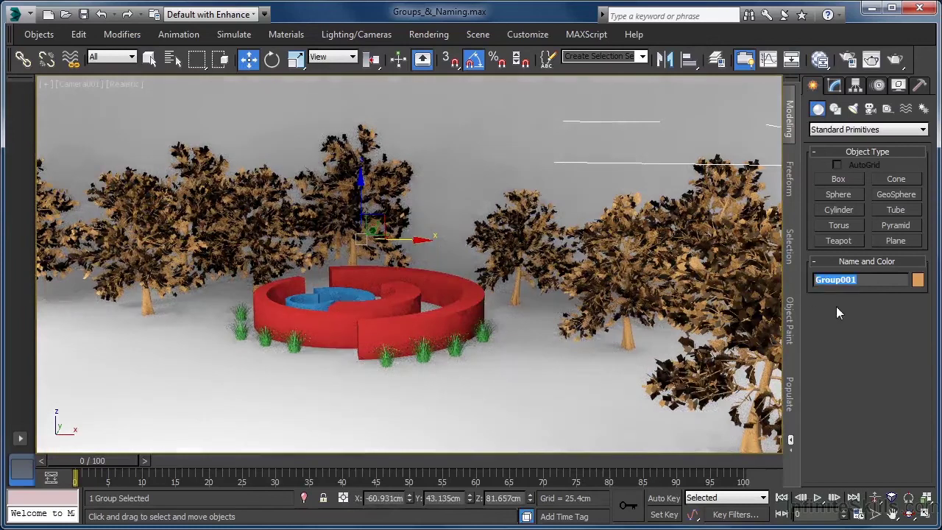
type("GRP_")
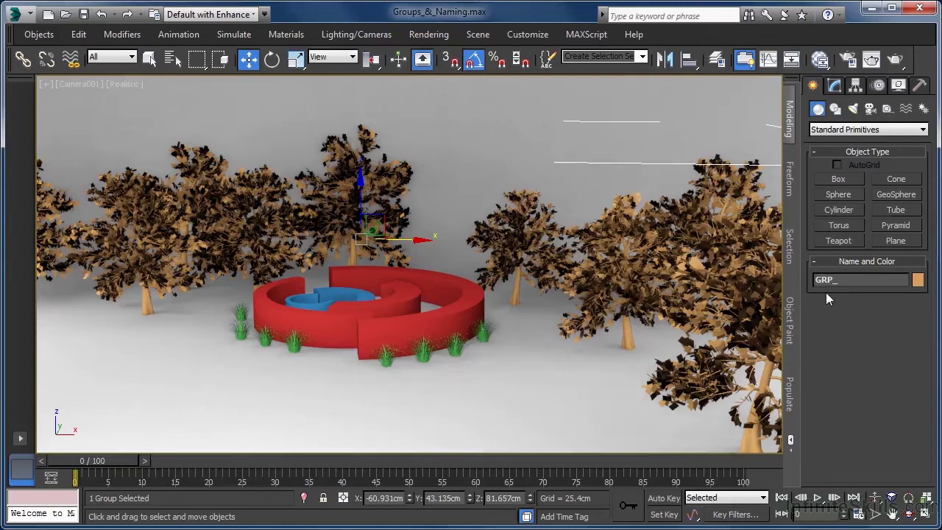
type("Trees")
Select the grass clumps on both sides of the red fountain wall
left_click(489, 339)
left_click(454, 352, "ctrl")
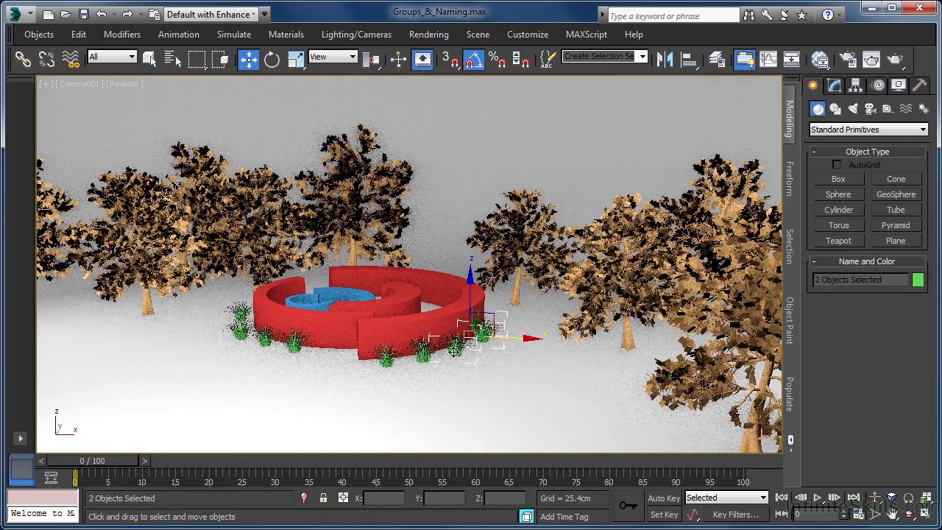
left_click(423, 355, "ctrl")
left_click(386, 359, "ctrl")
left_click(293, 346, "ctrl")
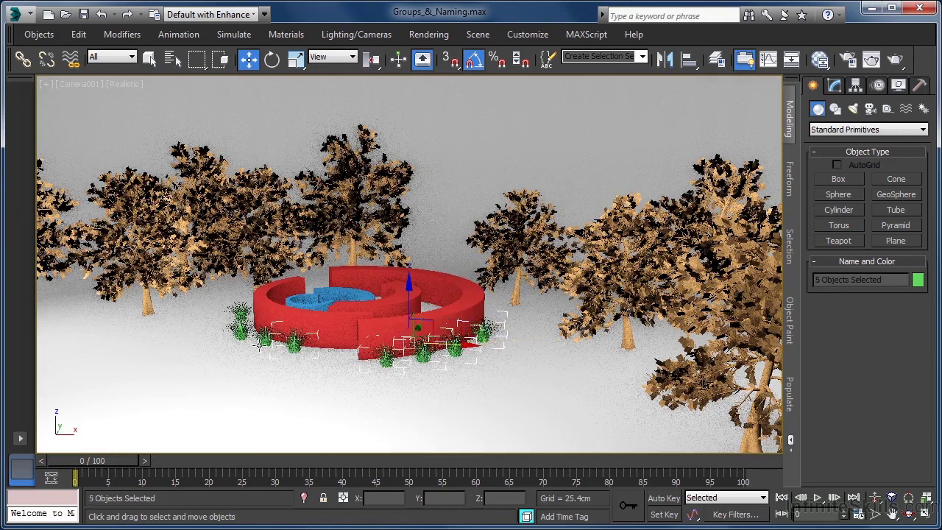
left_click(262, 341, "ctrl")
left_click(239, 315, "ctrl")
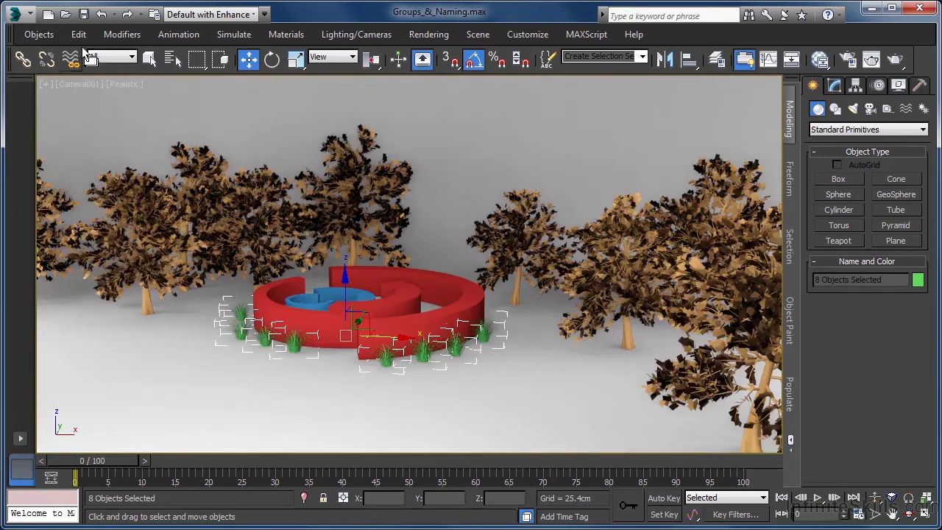
Group the selected grass clumps under the name GRP_Plants
left_click(81, 35)
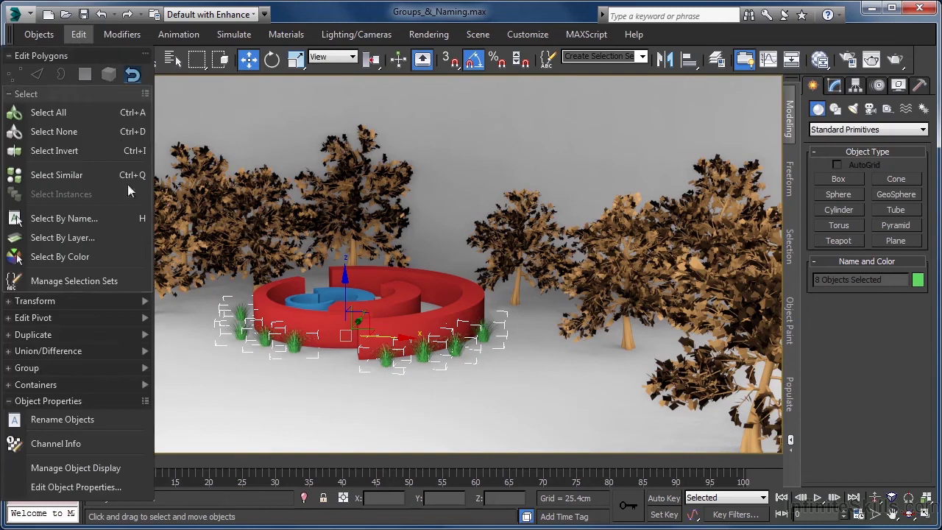
mouse_move(44, 367)
left_click(206, 388)
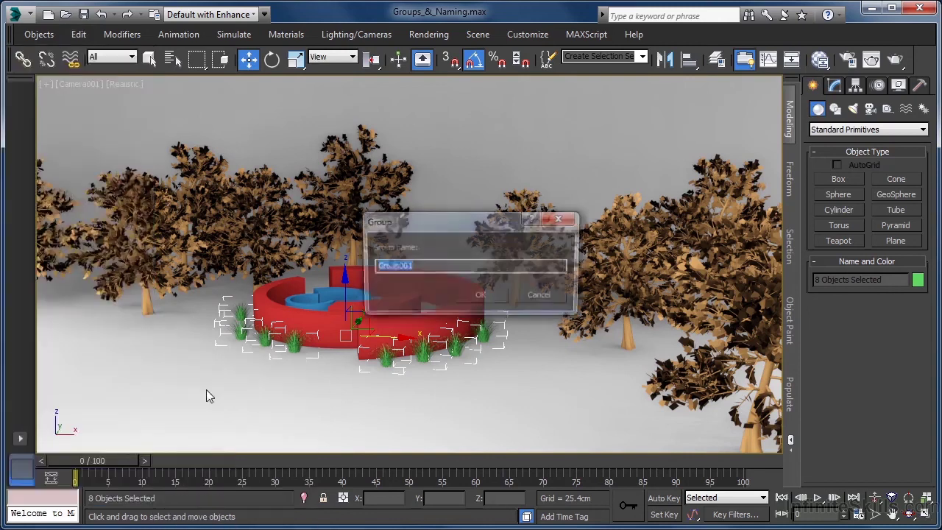
type("GRP_")
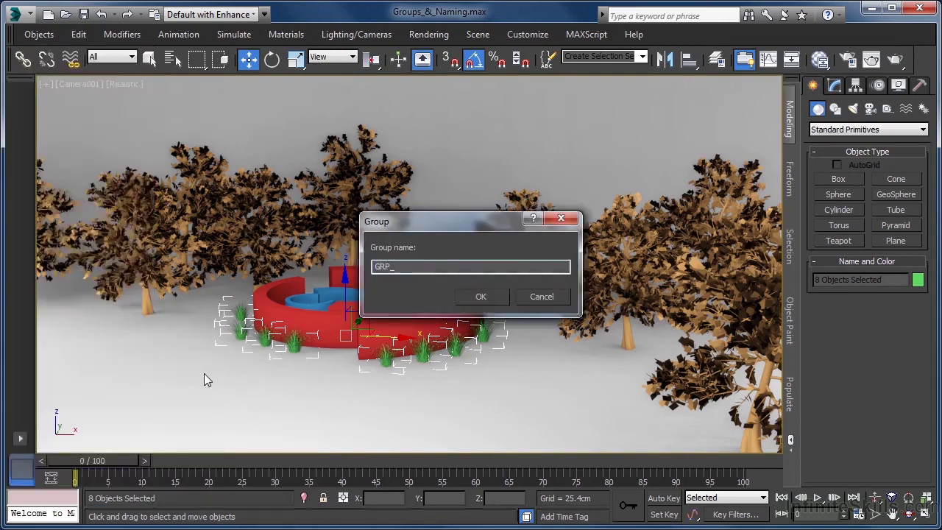
type("Plants")
key("Return")
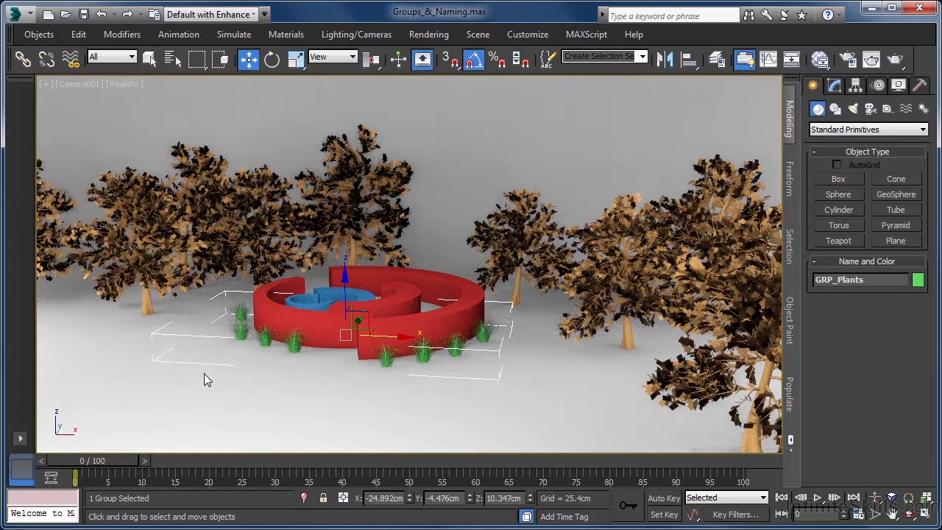
Add GRP_Trees to GRP_Plants, group both as Master, and test-move it
left_click(518, 252, "ctrl")
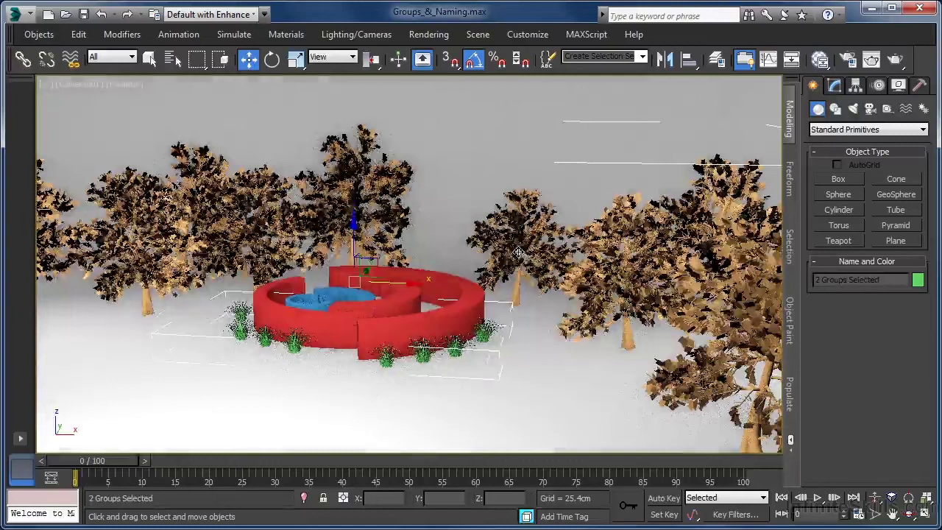
left_click(77, 37)
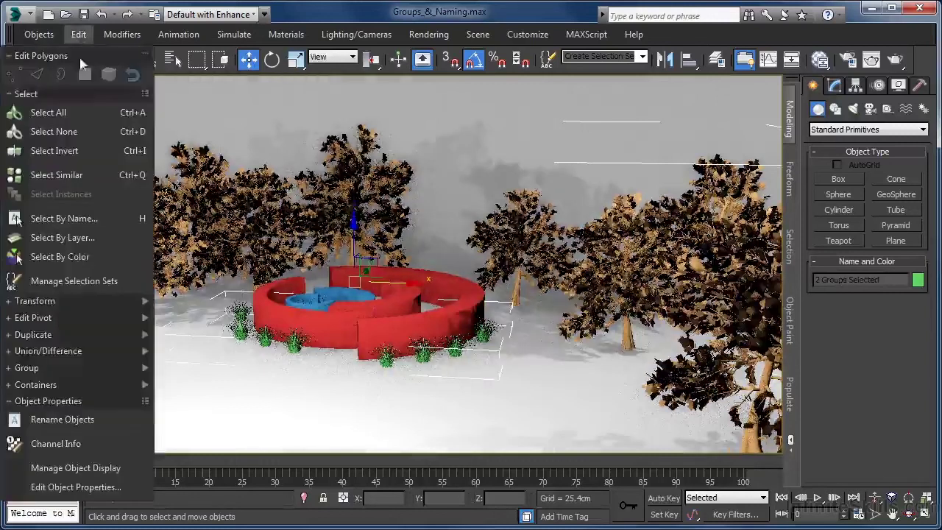
mouse_move(26, 367)
left_click(188, 387)
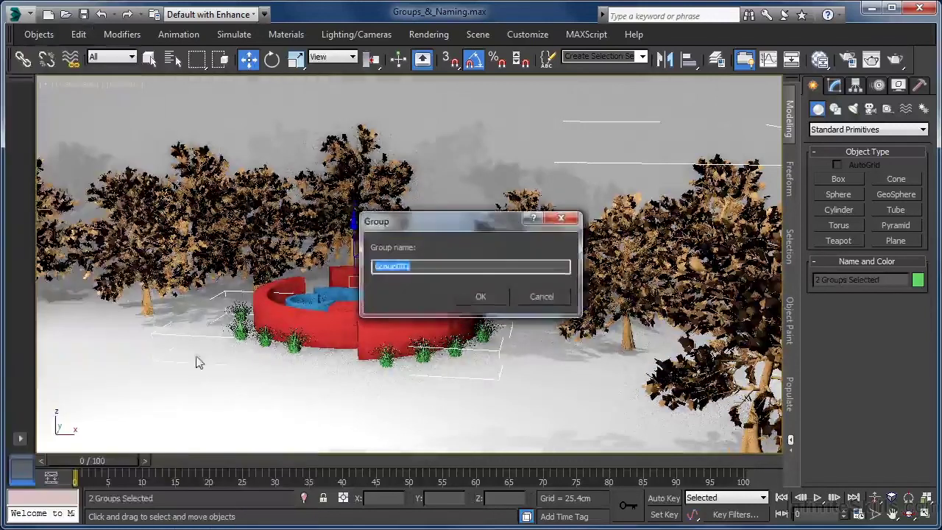
type("Master")
left_click(480, 296)
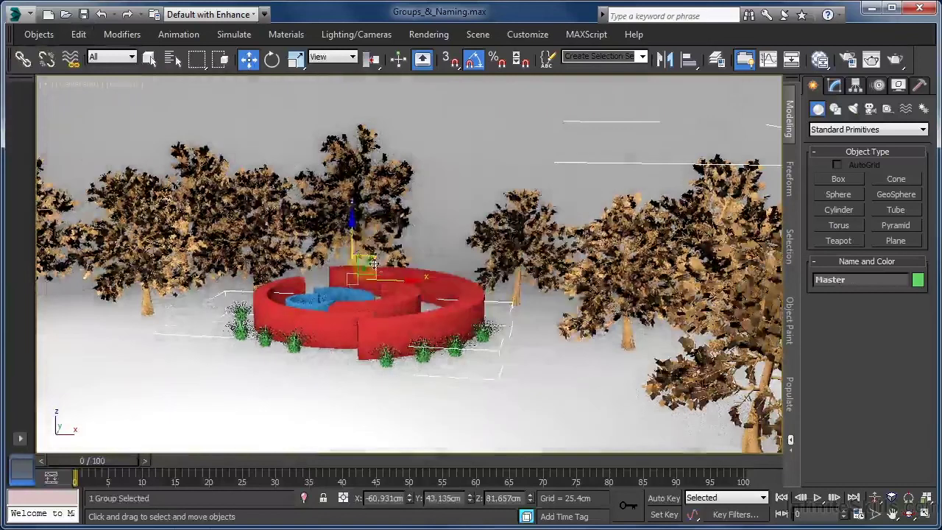
mouse_move(364, 271)
left_mouse_down()
mouse_move(341, 207)
mouse_move(405, 237)
left_mouse_up()
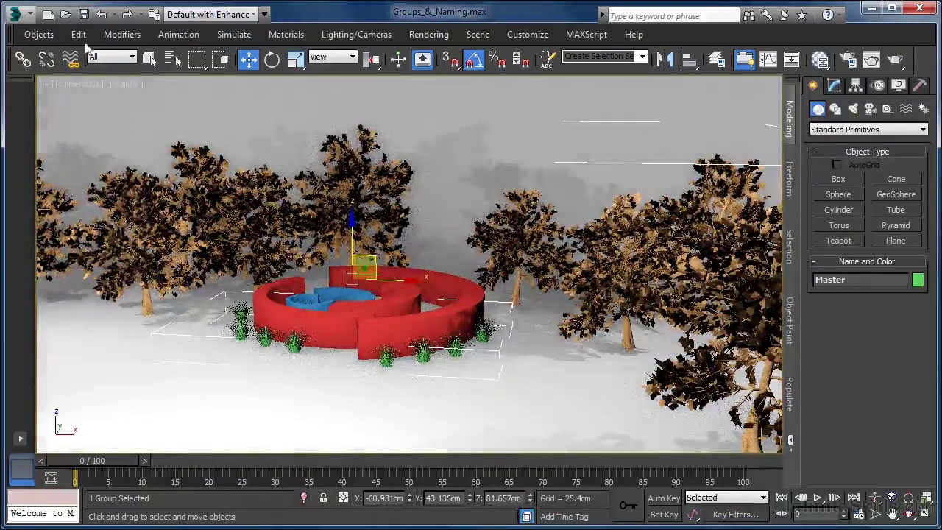
left_click(78, 34)
mouse_move(74, 368)
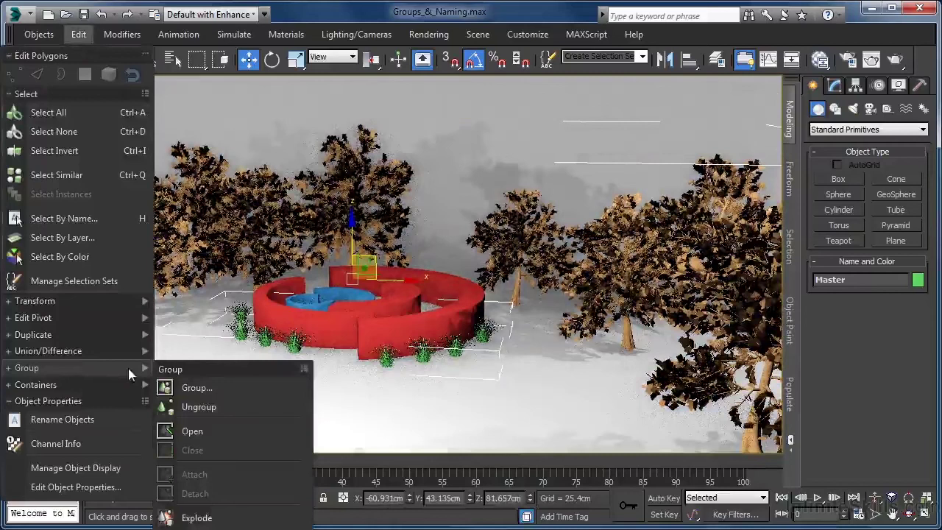
left_click(192, 431)
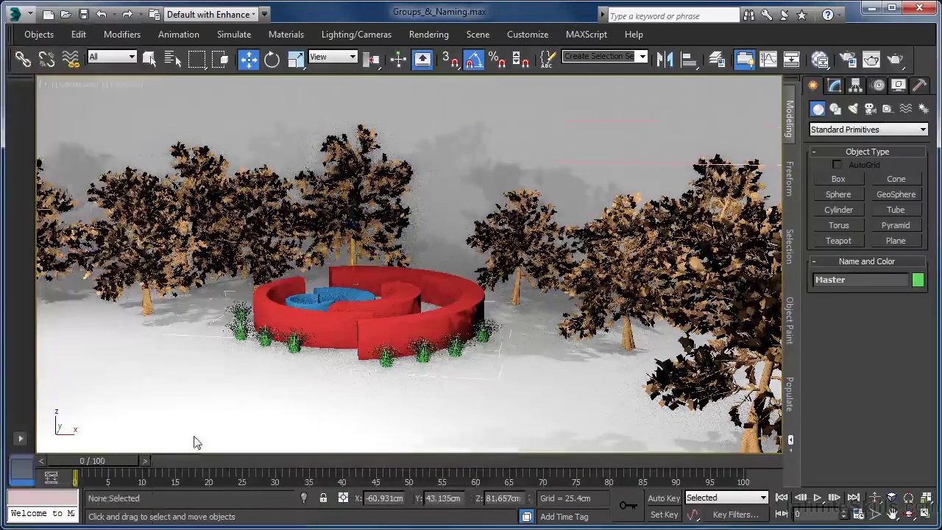
left_click(387, 358)
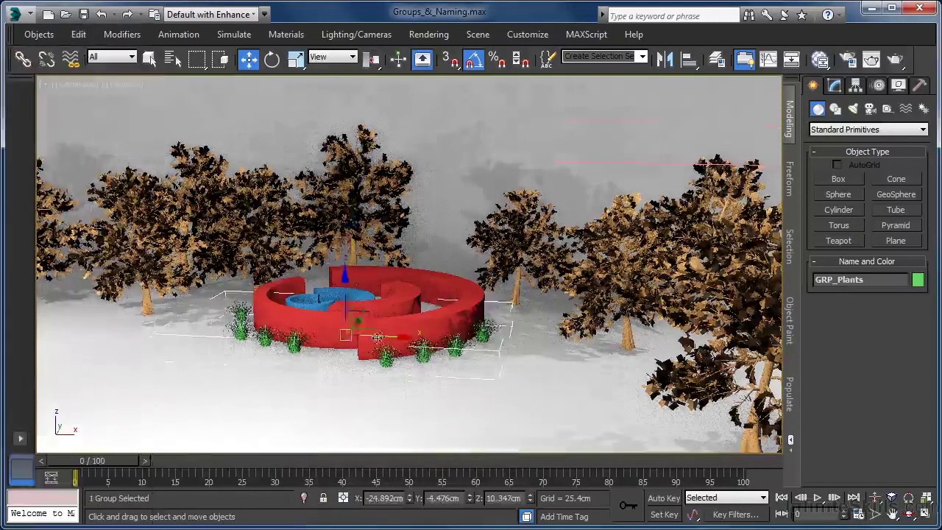
left_click_drag(387, 358, 367, 361)
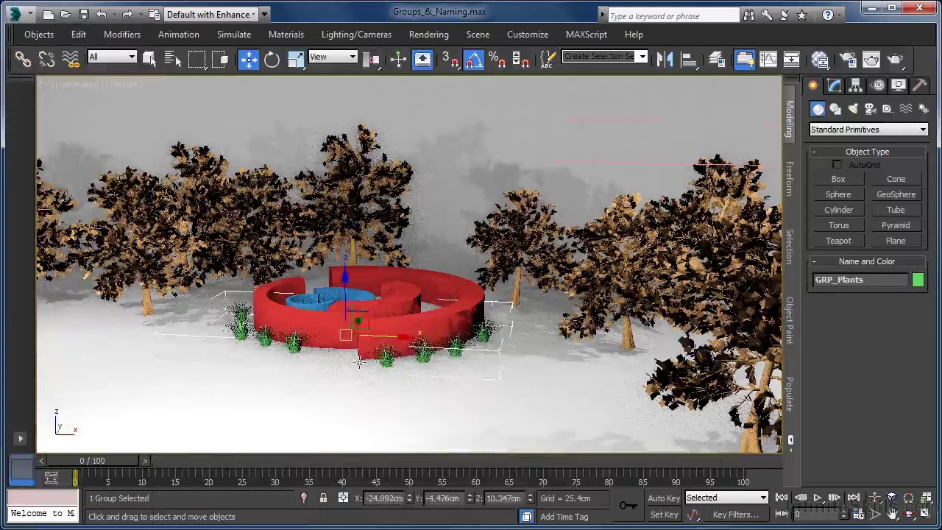
left_click(510, 254)
left_click_drag(407, 236, 373, 263)
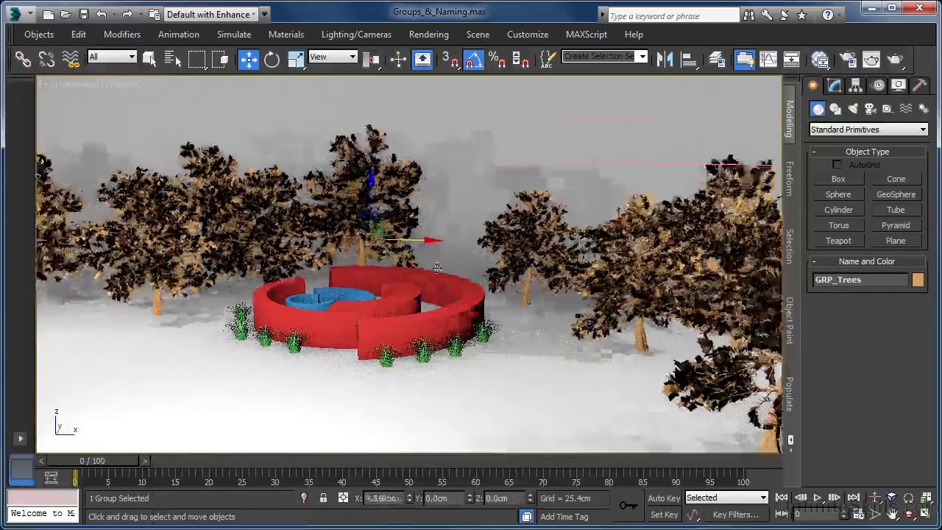
right_click(372, 263)
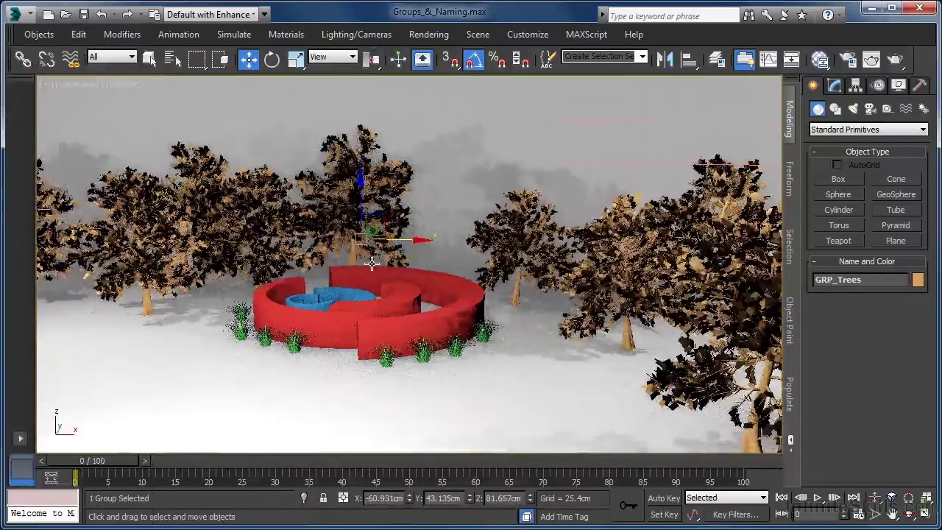
left_click(77, 33)
mouse_move(27, 368)
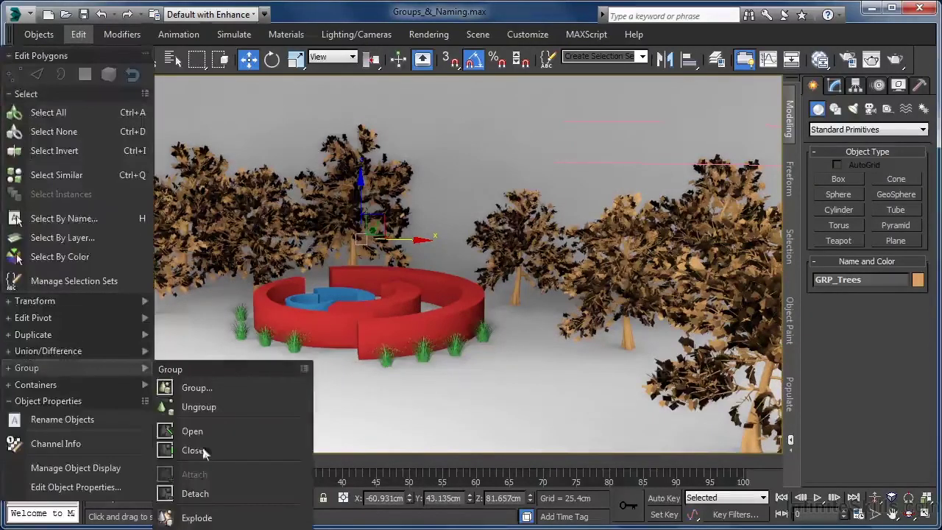
left_click(215, 453)
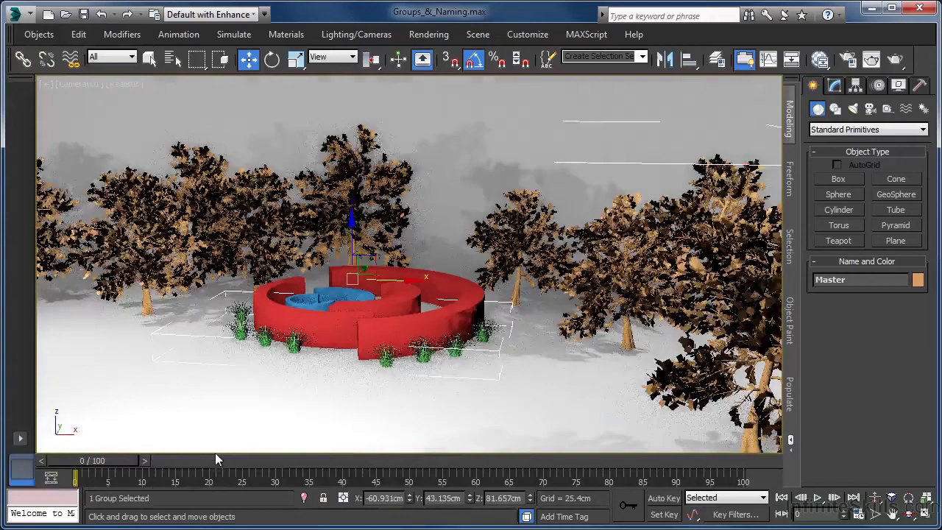